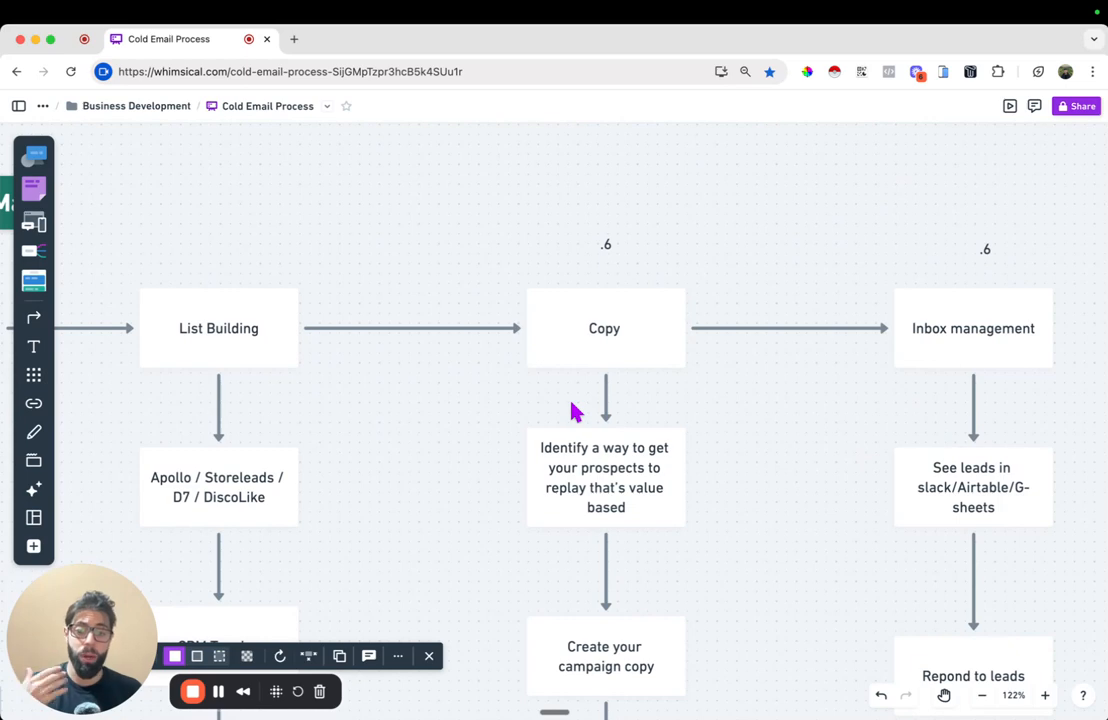
Step: Review the Copy column of the flowchart, from the value-based reply idea through Liquid syntax, reply macros and weekly copy optimization
scroll(625, 483, "down", 5)
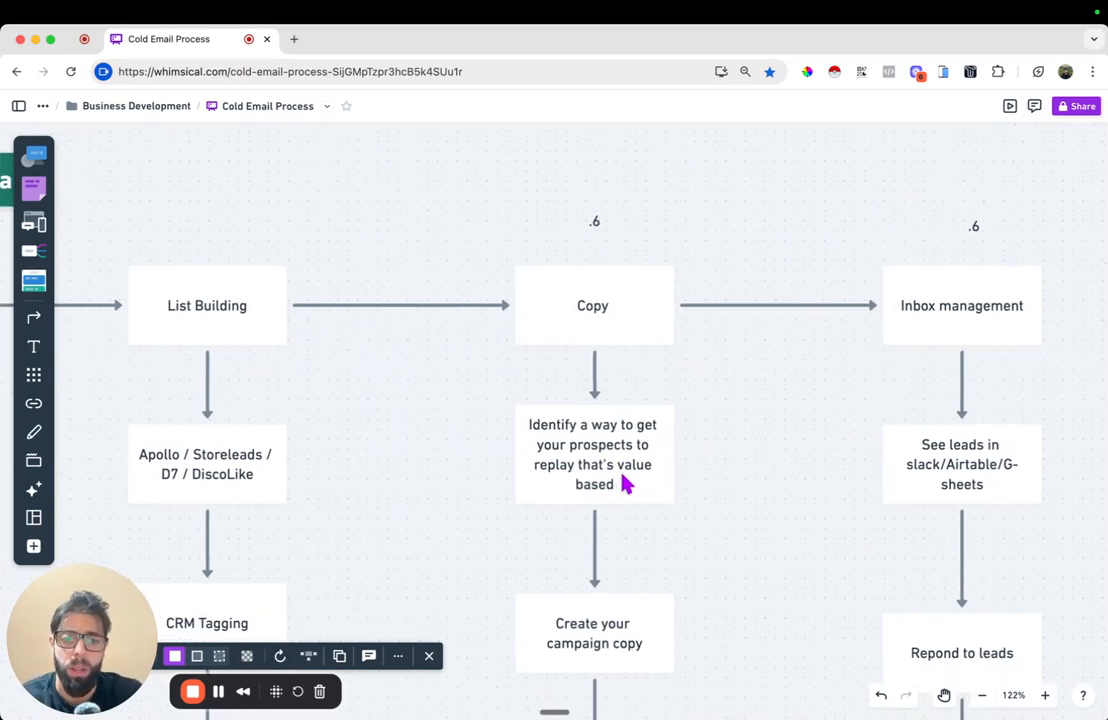
scroll(601, 566, "down", 3)
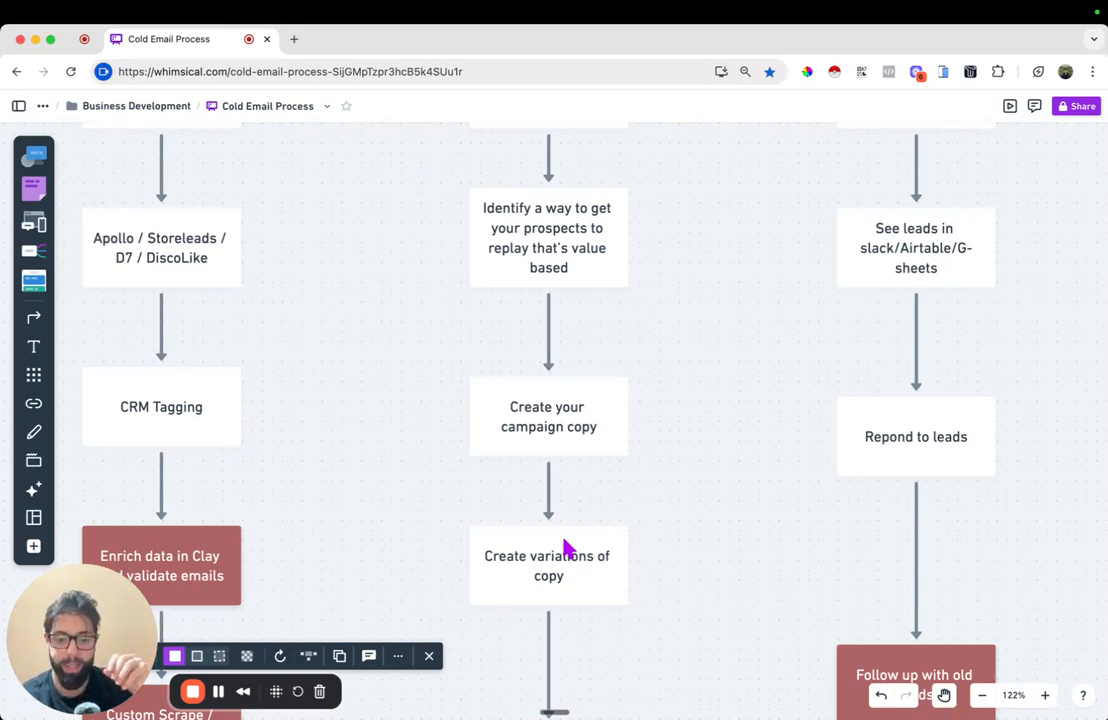
scroll(565, 548, "down", 7)
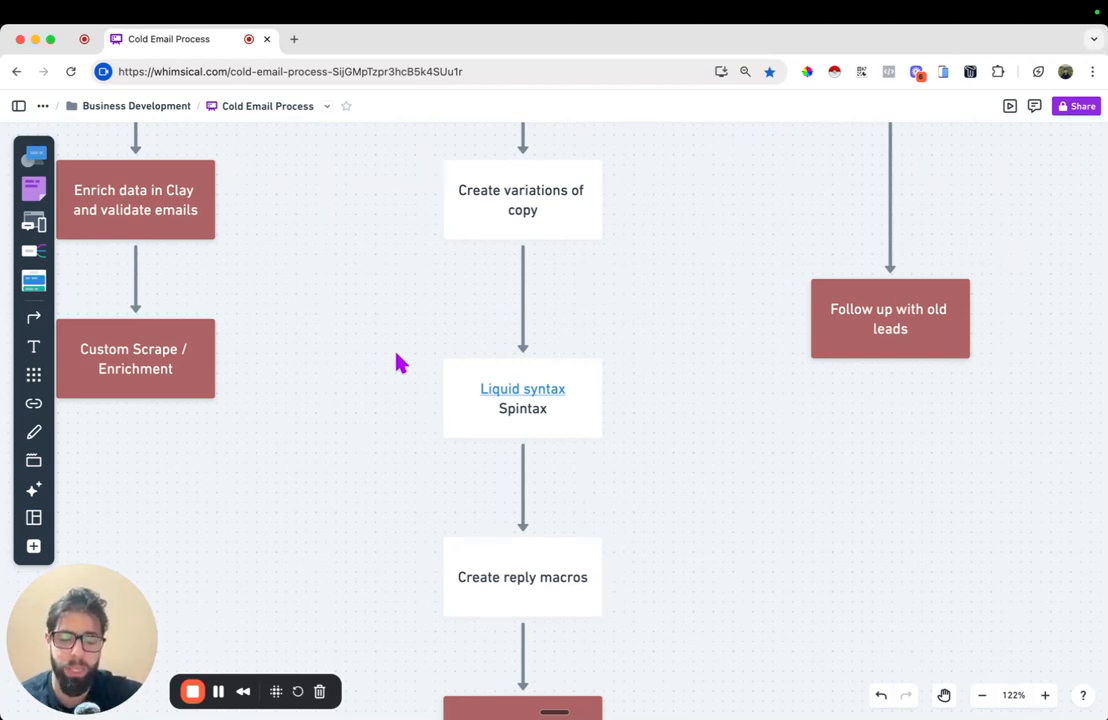
left_click_drag(396, 354, 617, 452)
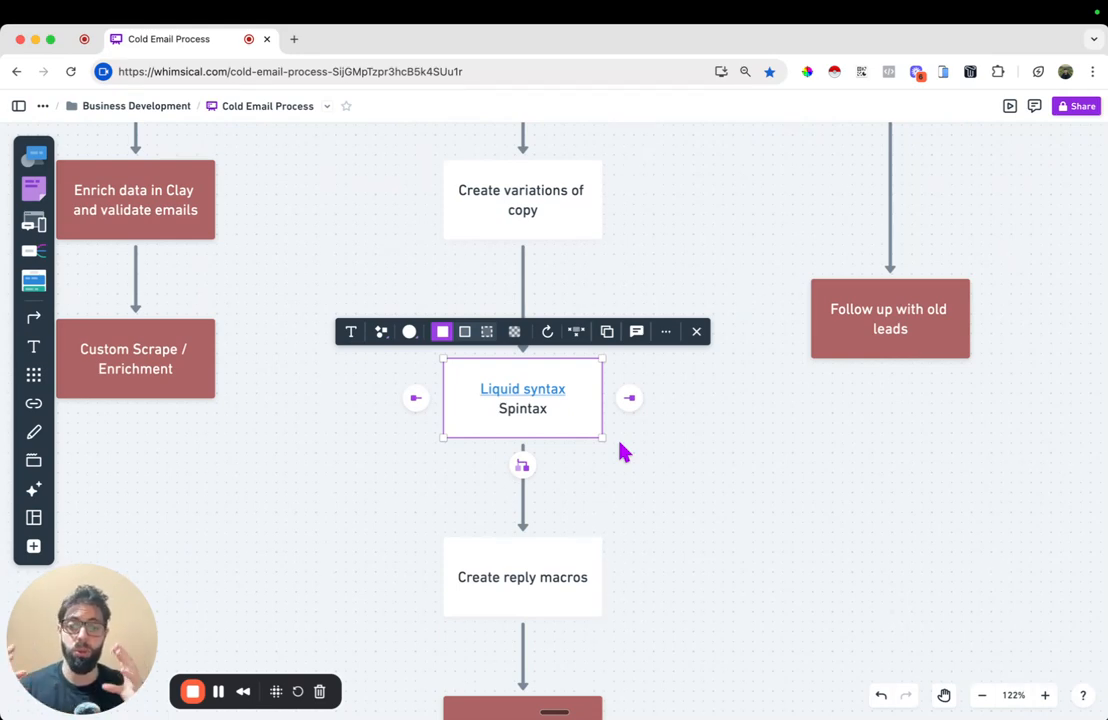
scroll(618, 601, "down", 3)
left_click(383, 450)
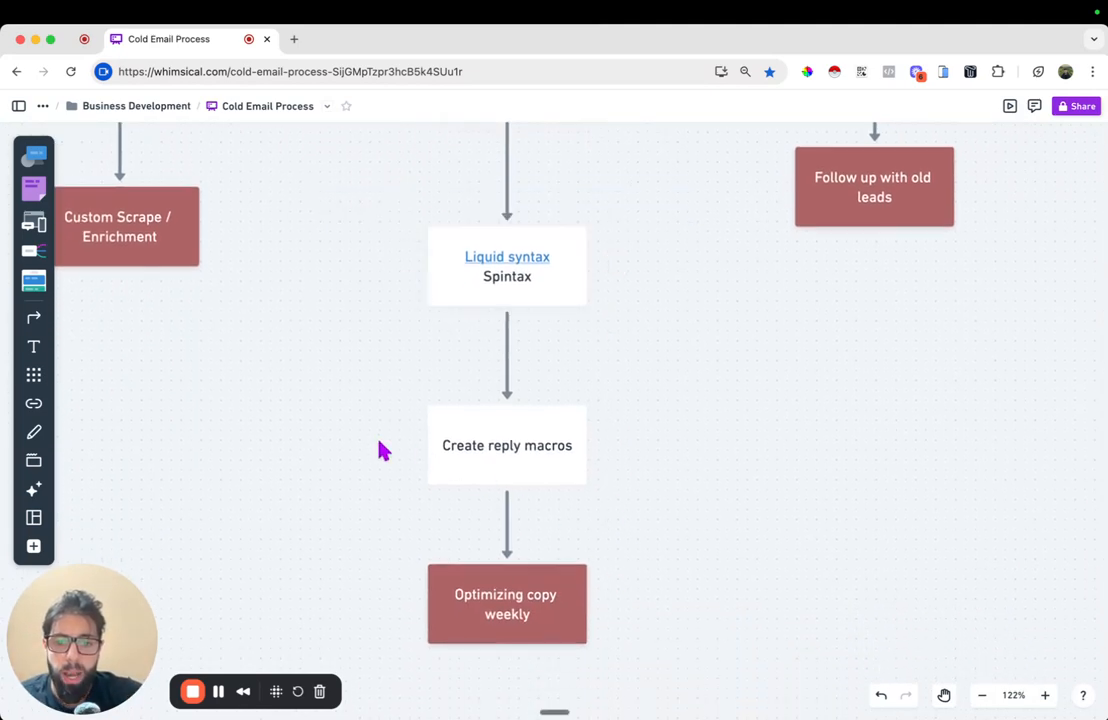
left_click(545, 465)
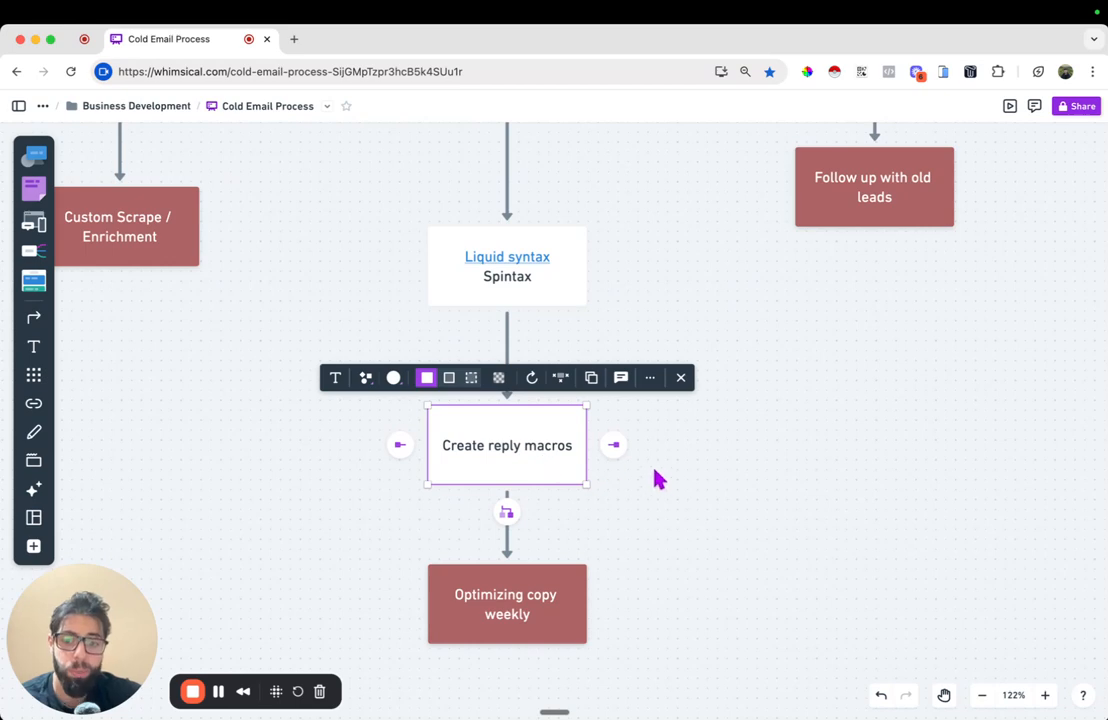
left_click(668, 485)
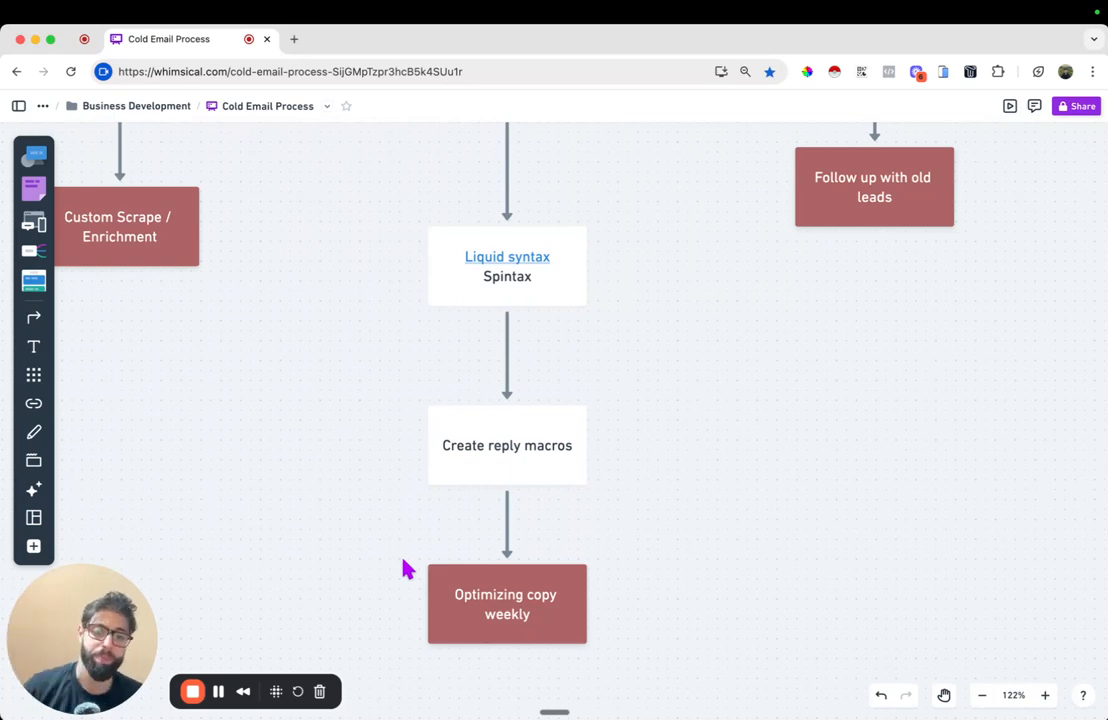
Step: Review the Inbox management column, from seeing leads in Slack, Airtable or G-sheets through responding to and following up with old leads
scroll(815, 548, "up", 15)
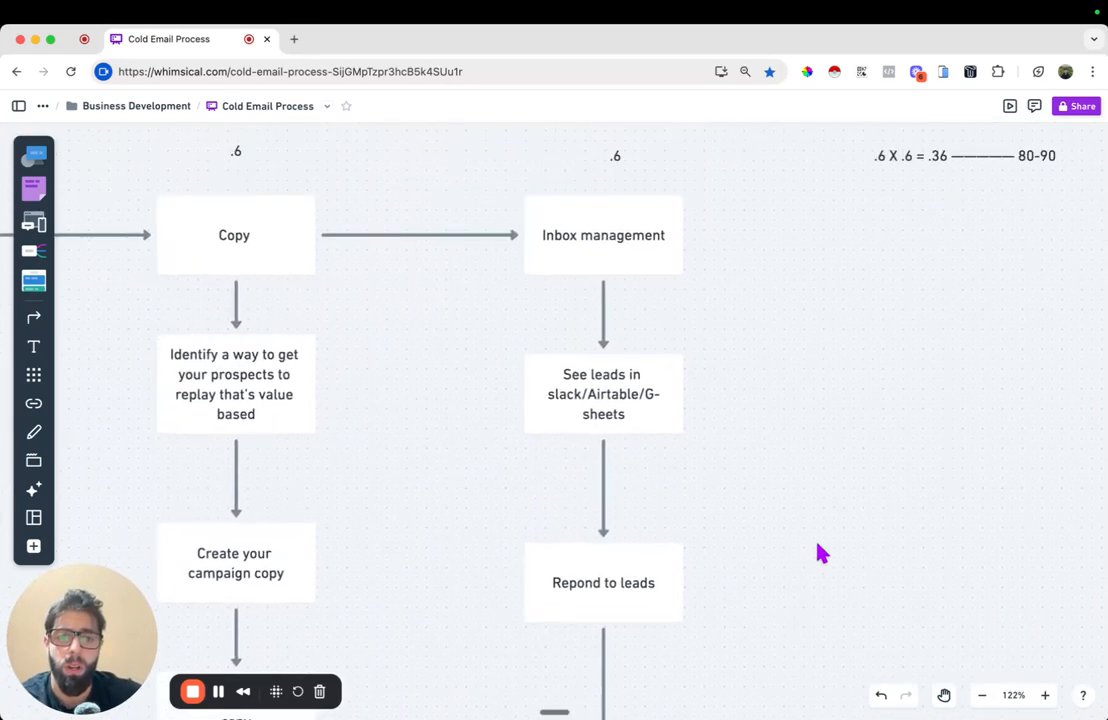
left_click_drag(512, 268, 702, 373)
left_click(757, 437)
left_click_drag(495, 440, 662, 520)
left_click(757, 528)
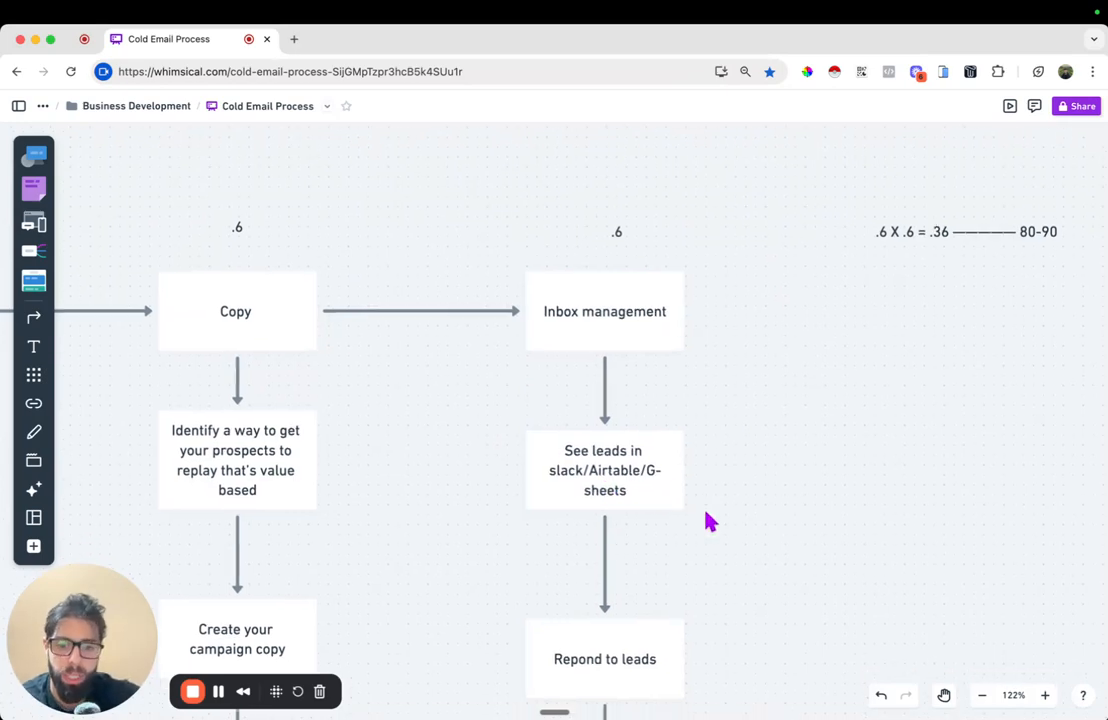
scroll(706, 520, "down", 4)
left_click_drag(439, 446, 686, 514)
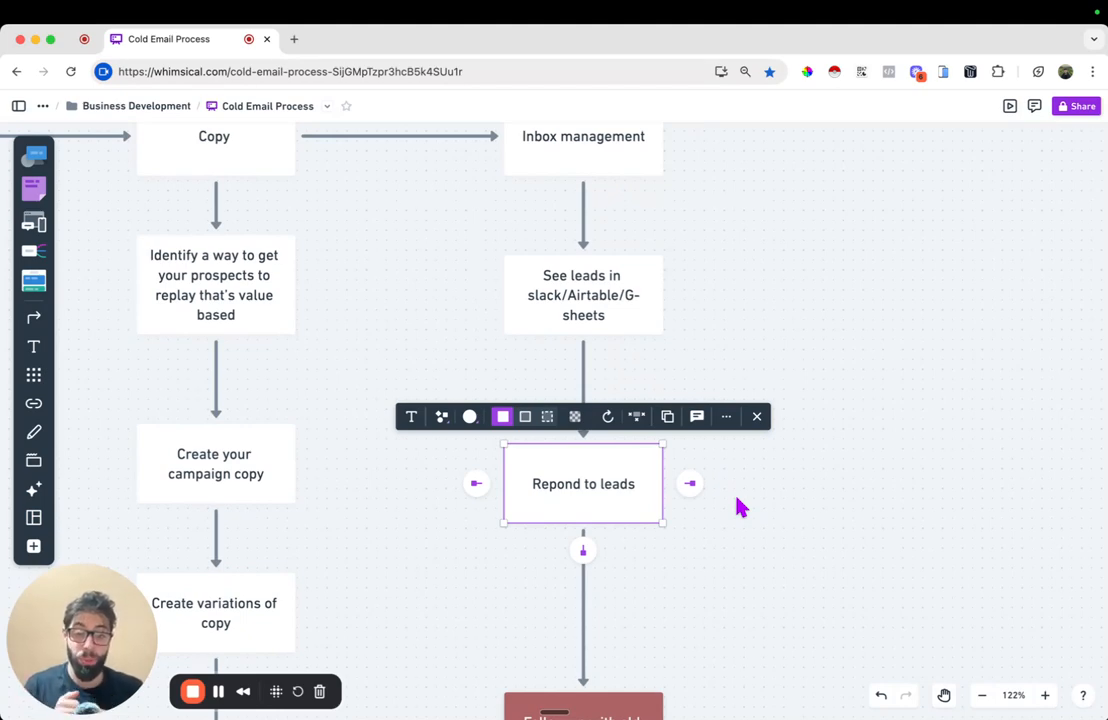
scroll(740, 508, "down", 5)
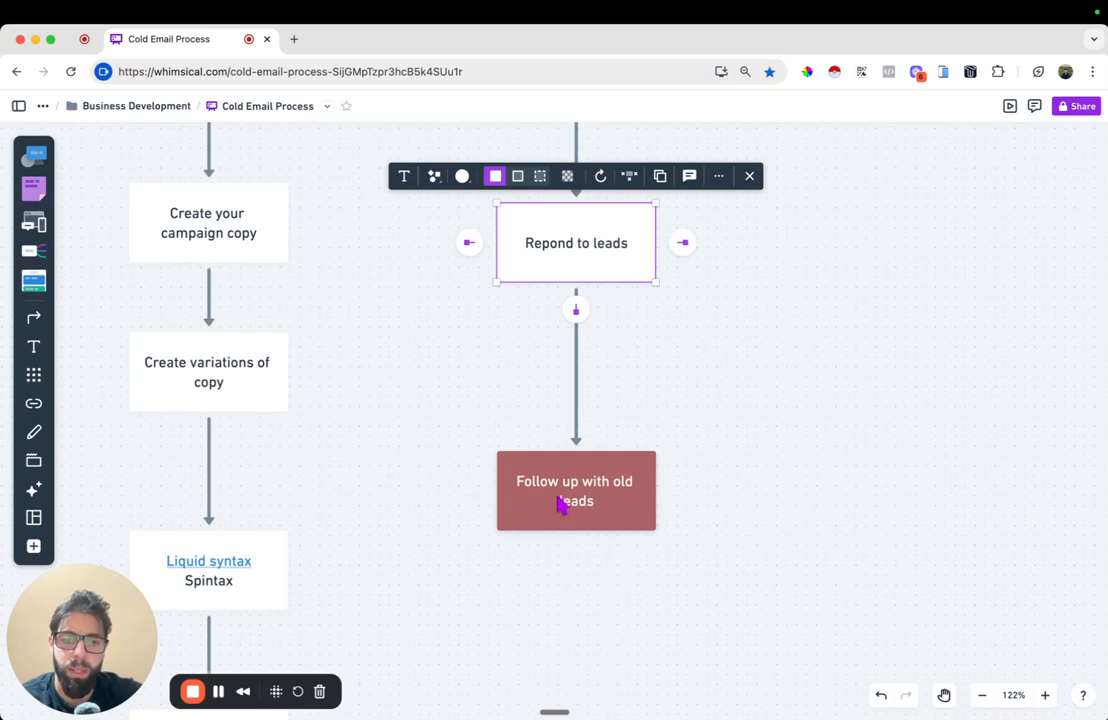
left_click_drag(434, 488, 692, 524)
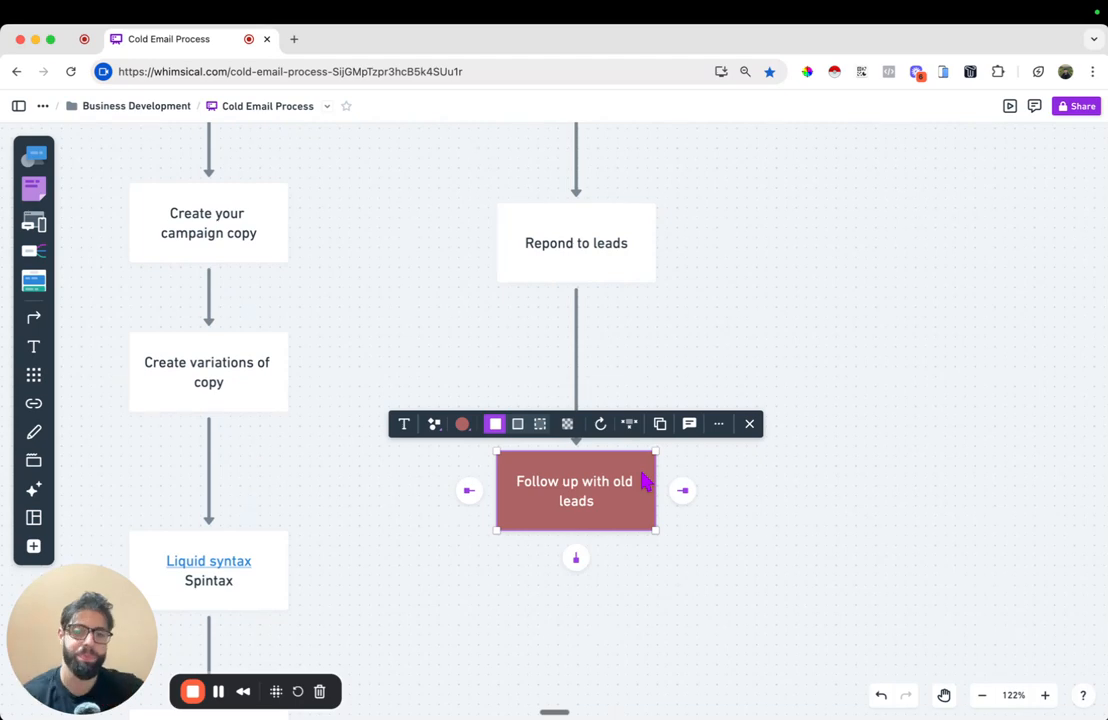
Step: Survey the top row of the Cold Email Road Map, highlighting the stages from Infrastructure through Inbox management
scroll(979, 490, "up", 10)
scroll(979, 490, "down", 5)
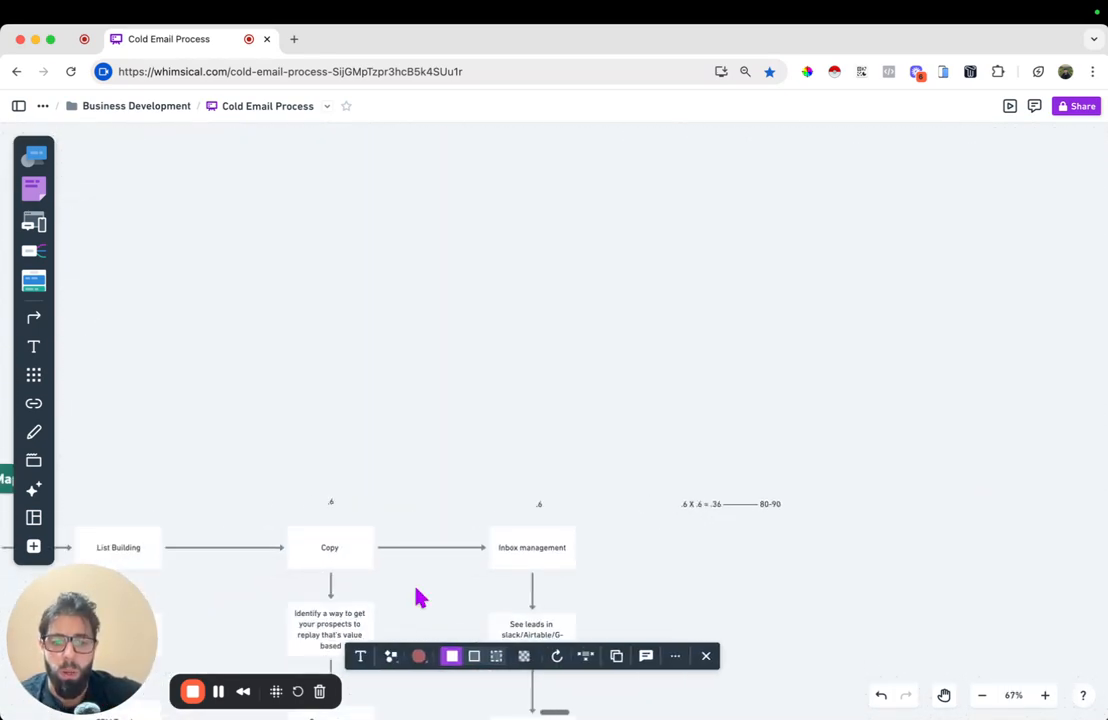
scroll(420, 598, "left", 10)
scroll(420, 598, "down", 3)
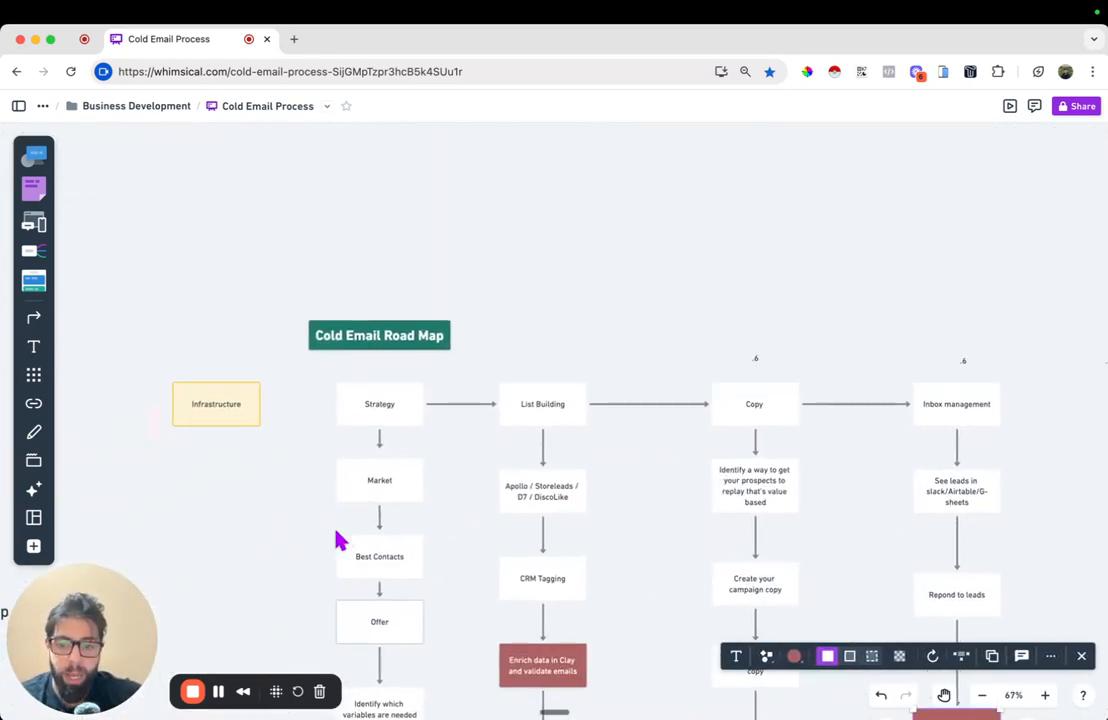
scroll(336, 540, "down", 2)
left_click_drag(129, 364, 1011, 408)
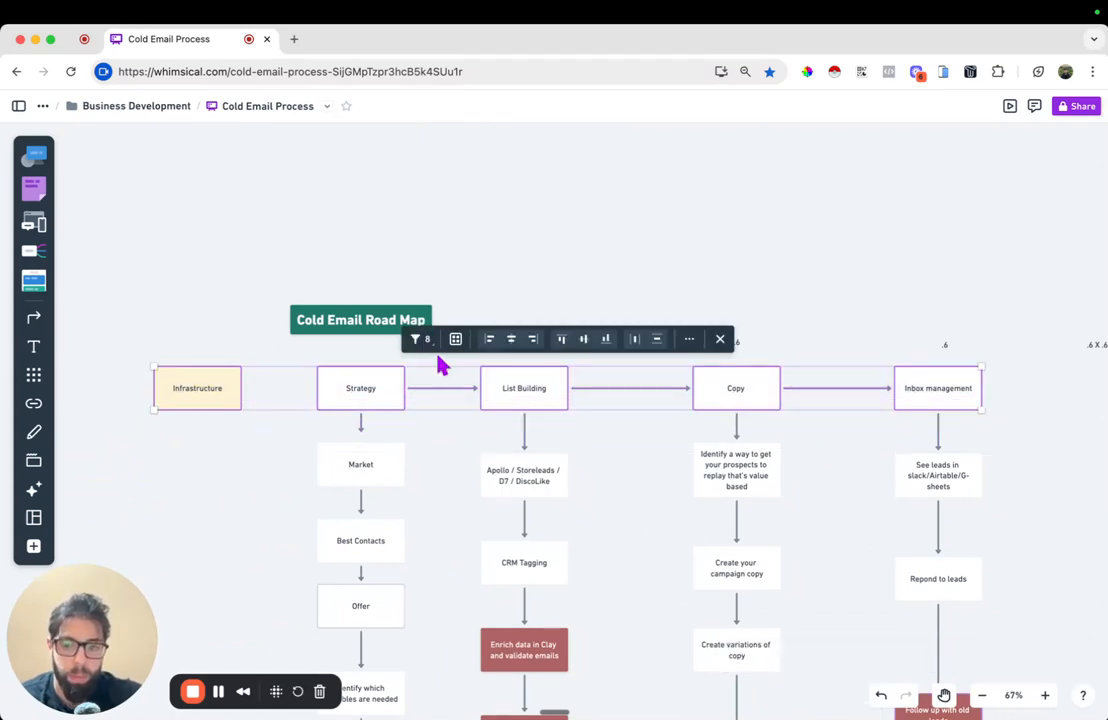
left_click(690, 310)
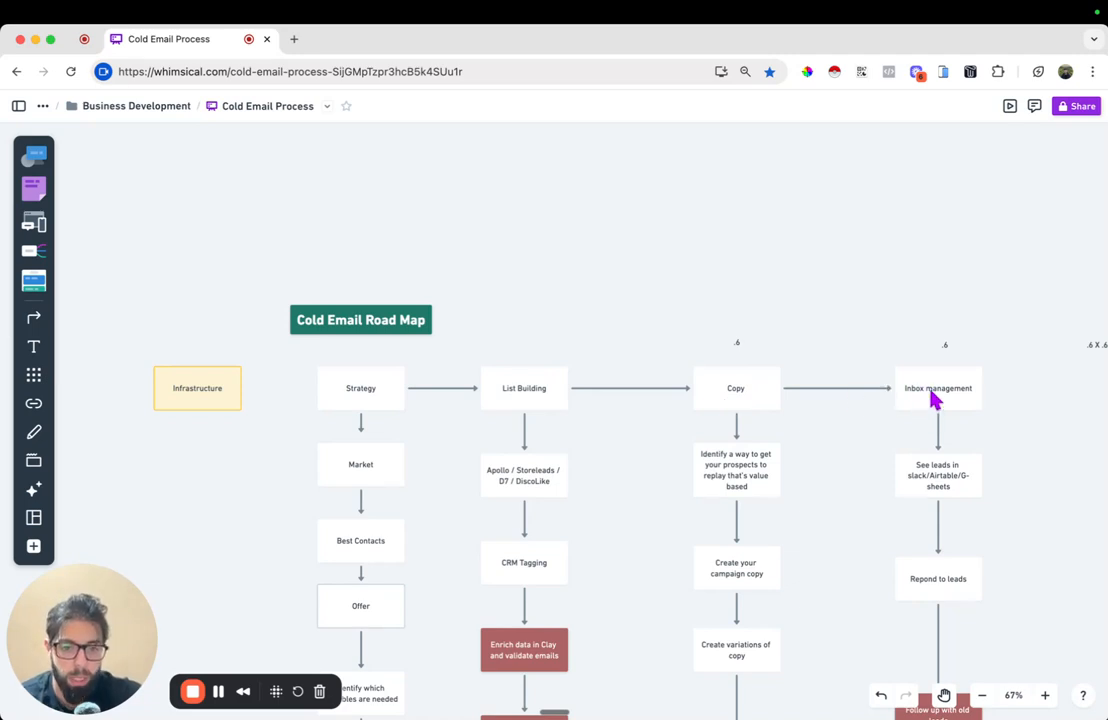
Step: Examine the figures above the Copy and Inbox management boxes and the multiplication formula beside them
left_click_drag(665, 294, 1000, 413)
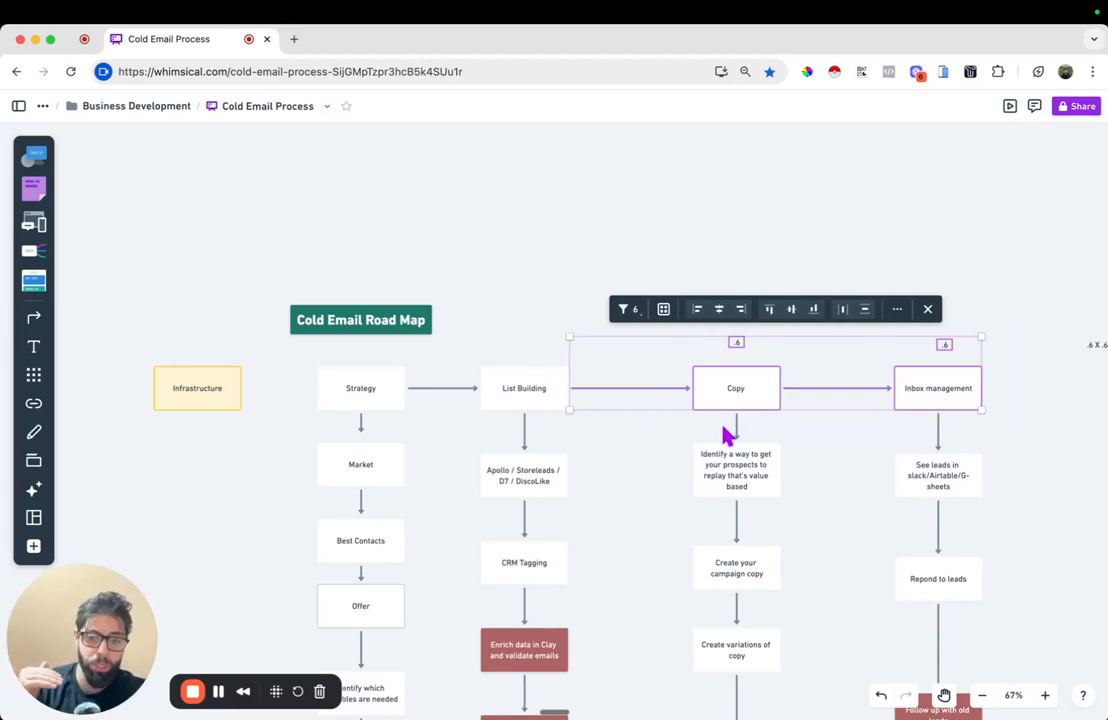
left_click(735, 288)
scroll(725, 329, "up", 5)
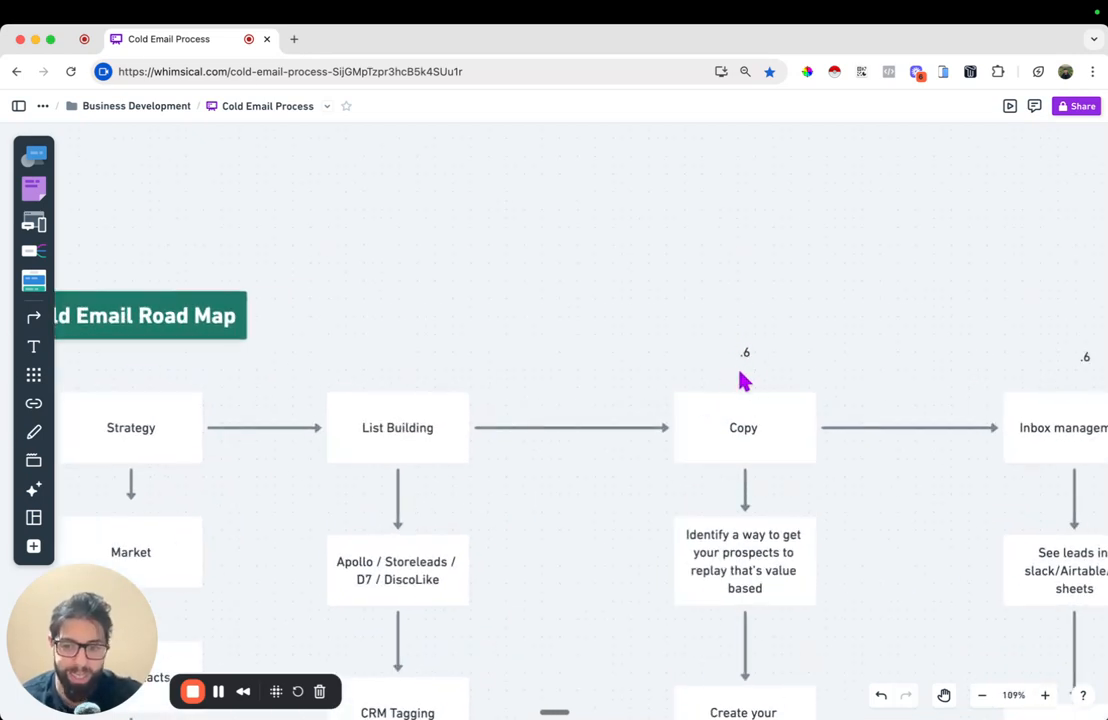
scroll(743, 380, "right", 4)
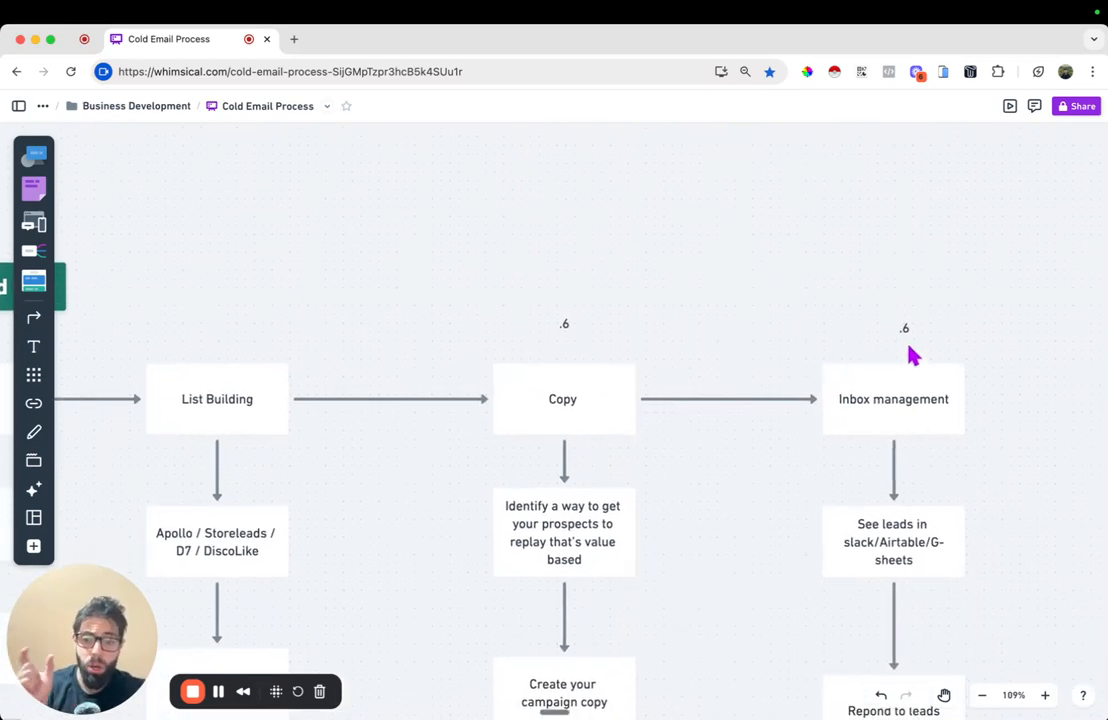
scroll(913, 355, "right", 8)
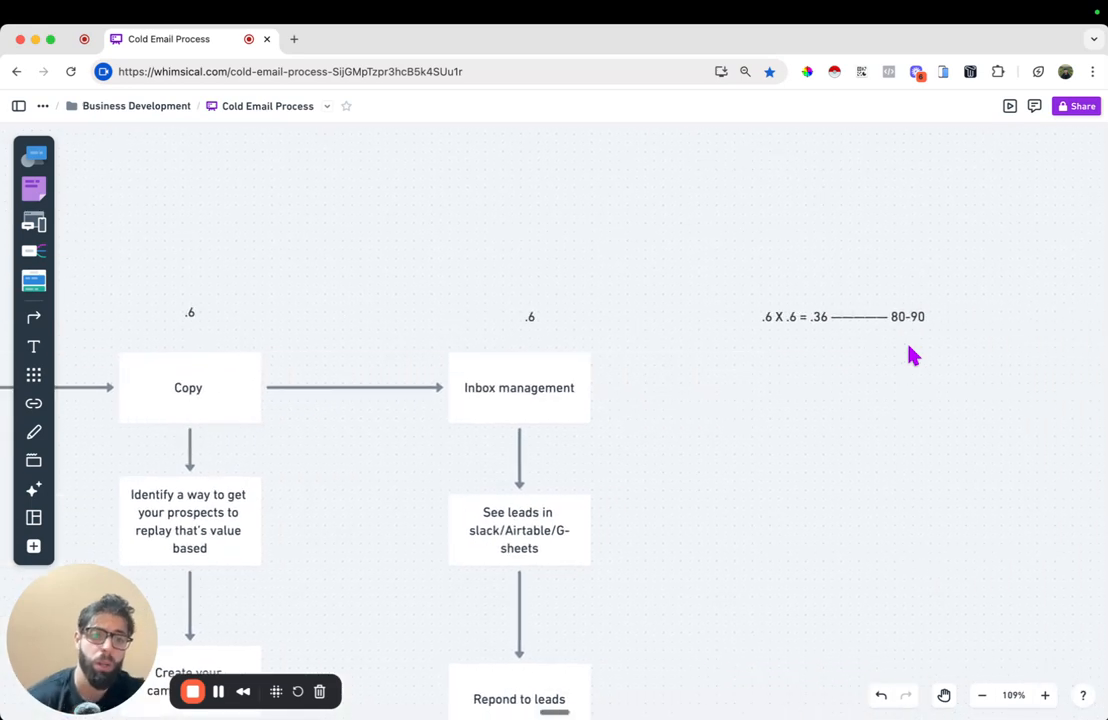
left_click_drag(124, 247, 620, 436)
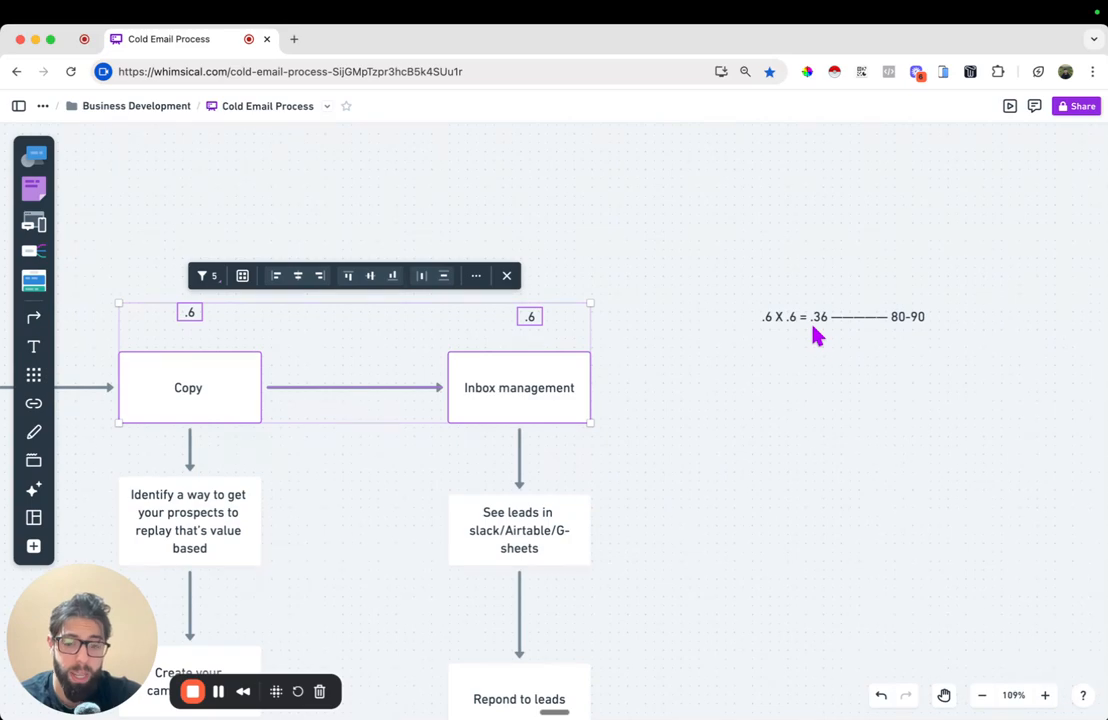
Step: Find the hand-drawn likelihood-over-time graph beyond the road map and highlight its curve
scroll(633, 428, "left", 5)
scroll(633, 428, "down", 5)
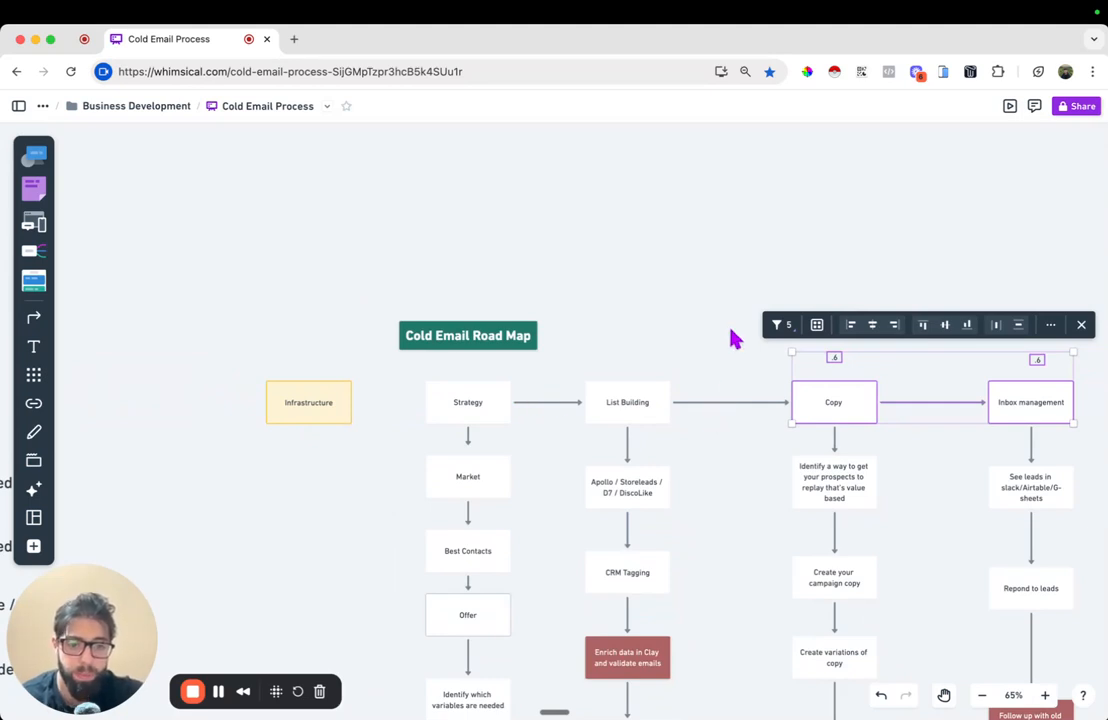
scroll(734, 337, "right", 10)
scroll(734, 339, "right", 10)
scroll(734, 339, "down", 6)
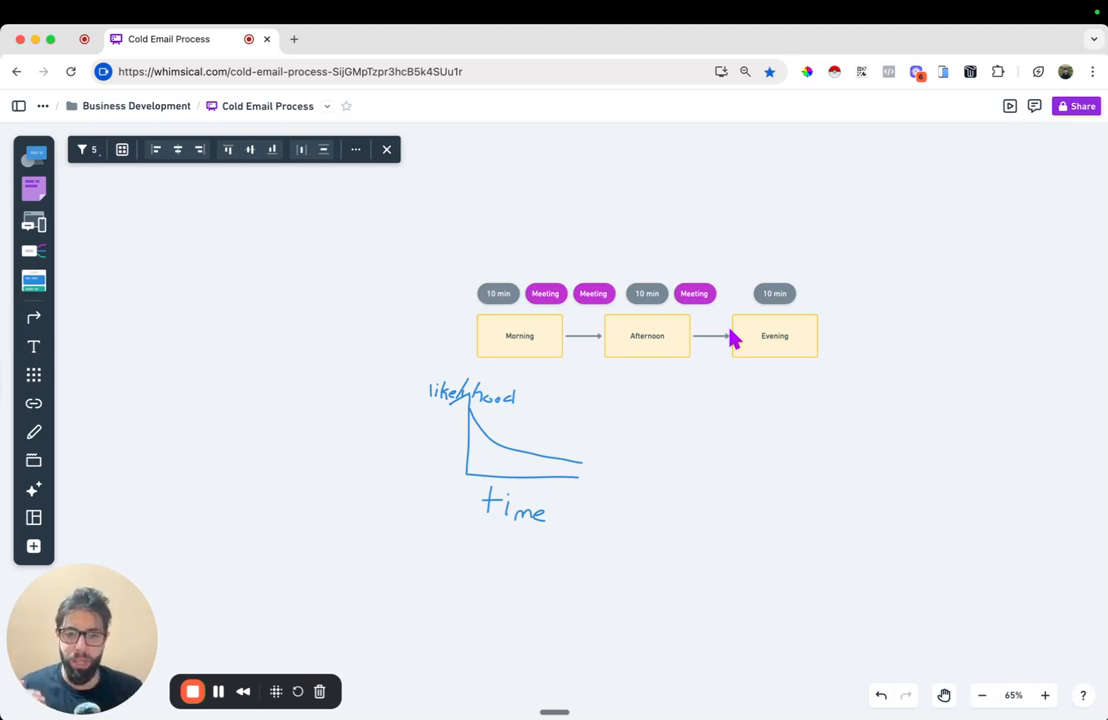
left_click_drag(416, 378, 570, 484)
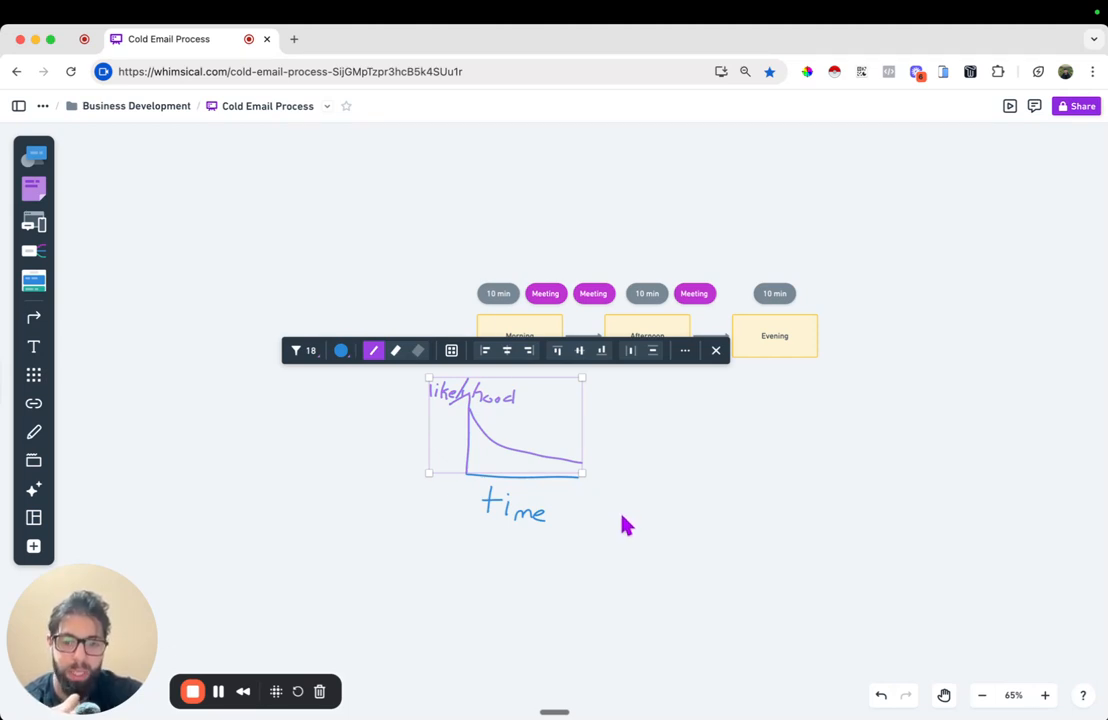
key("Escape")
Step: Examine the Morning, Afternoon and Evening schedule with its 10 min and Meeting blocks
scroll(603, 398, "up", 10)
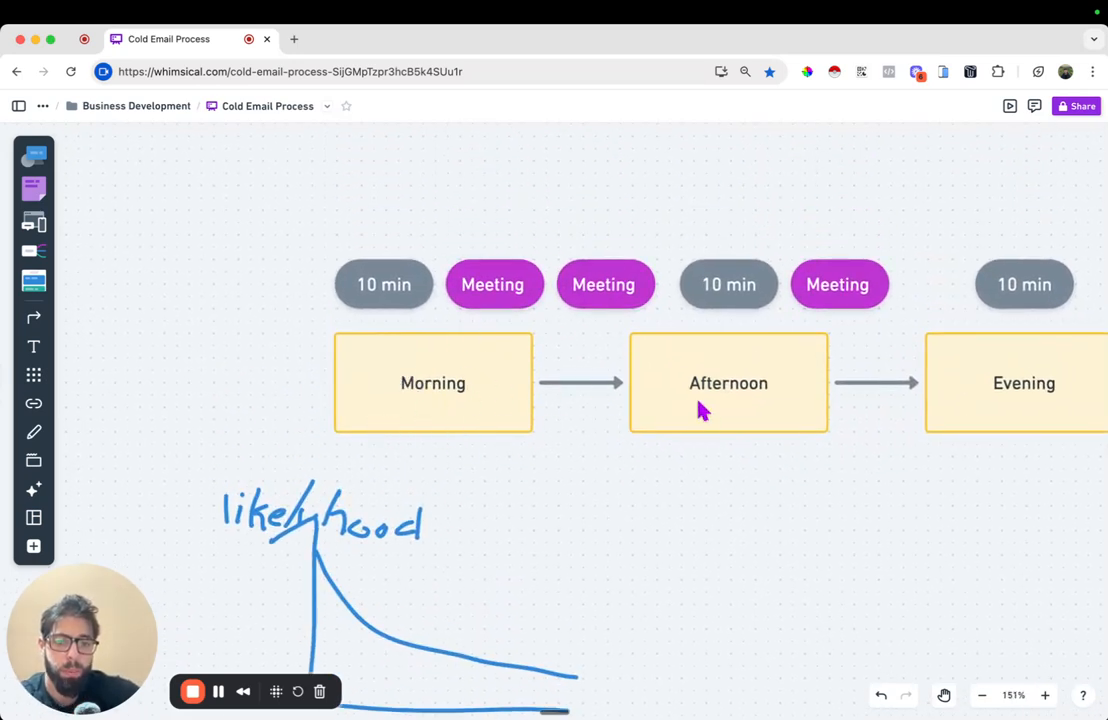
scroll(707, 413, "right", 3)
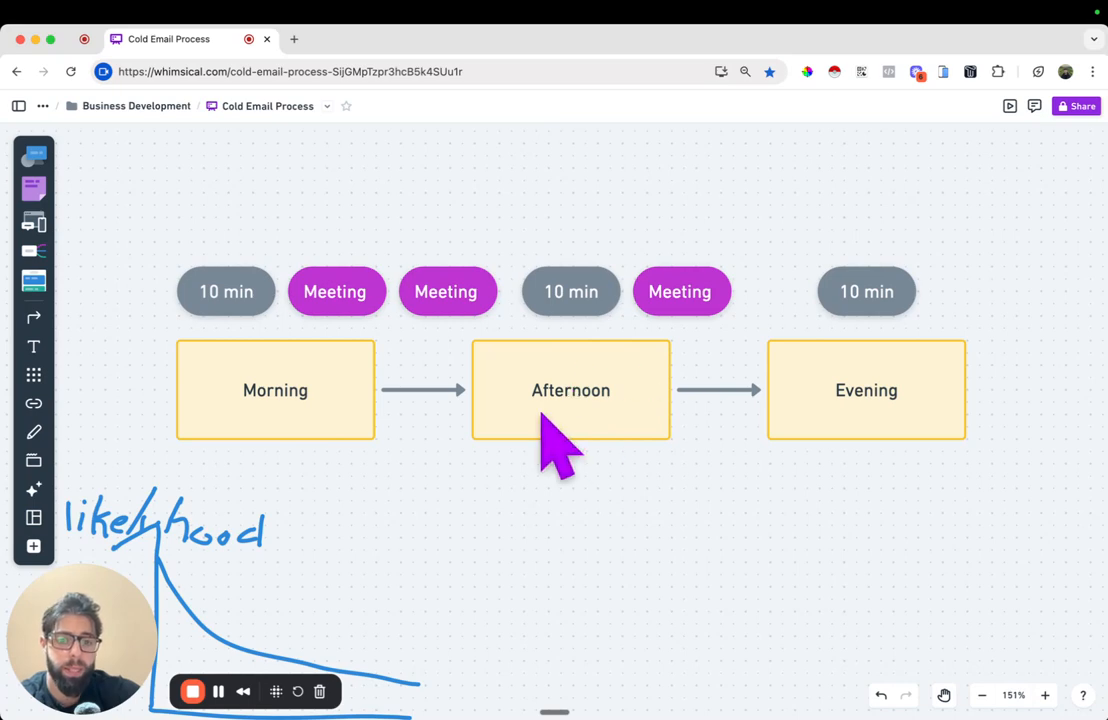
scroll(339, 252, "left", 2)
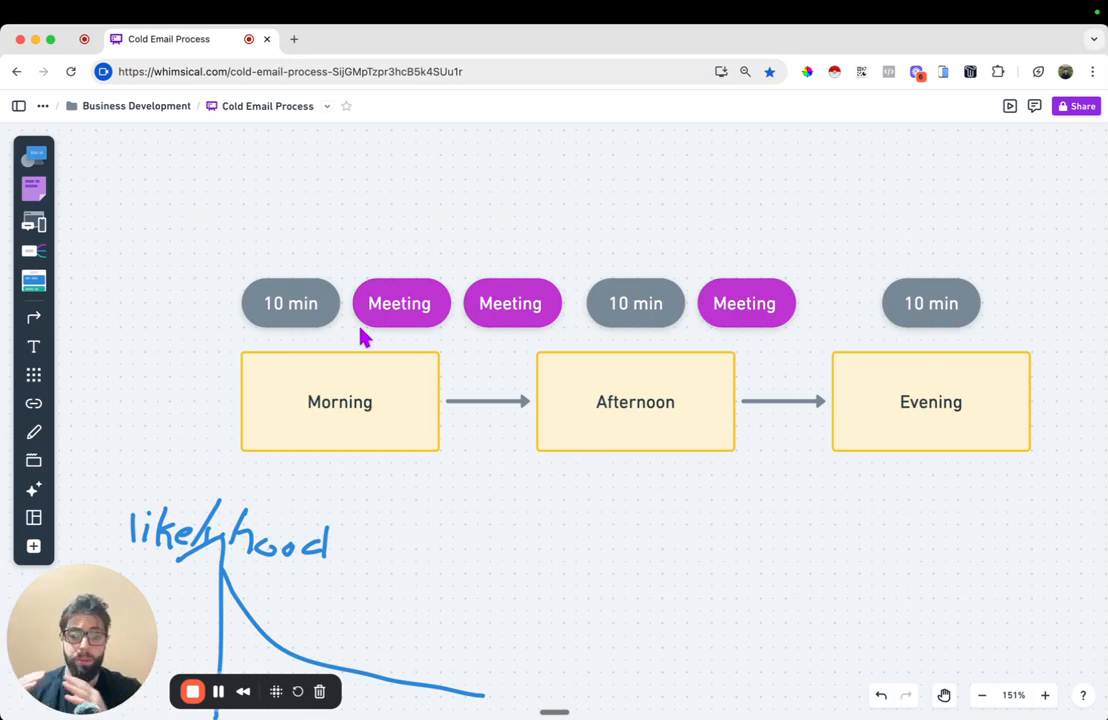
scroll(364, 338, "right", 10)
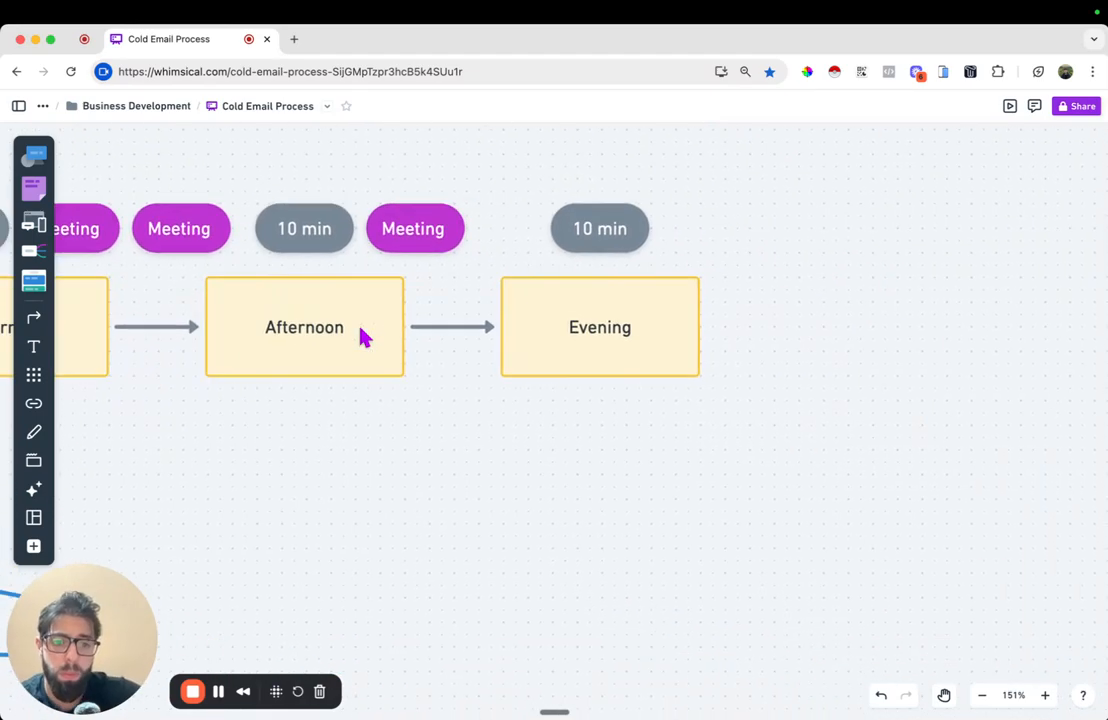
Step: Read the "Send me more info" bubble and the reply template with the video link and proposed meeting times
scroll(455, 307, "down", 5)
scroll(455, 307, "down", 5)
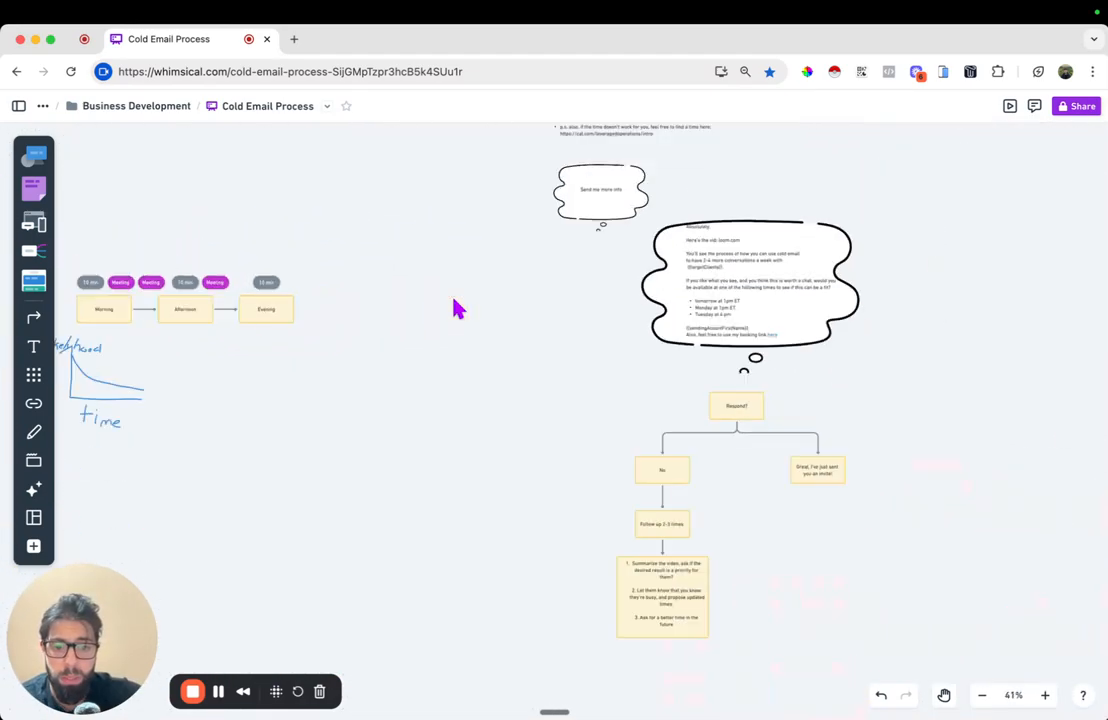
scroll(655, 297, "down", 1)
scroll(655, 297, "right", 1)
scroll(655, 300, "up", 4)
scroll(655, 300, "up", 3)
scroll(655, 300, "left", 2)
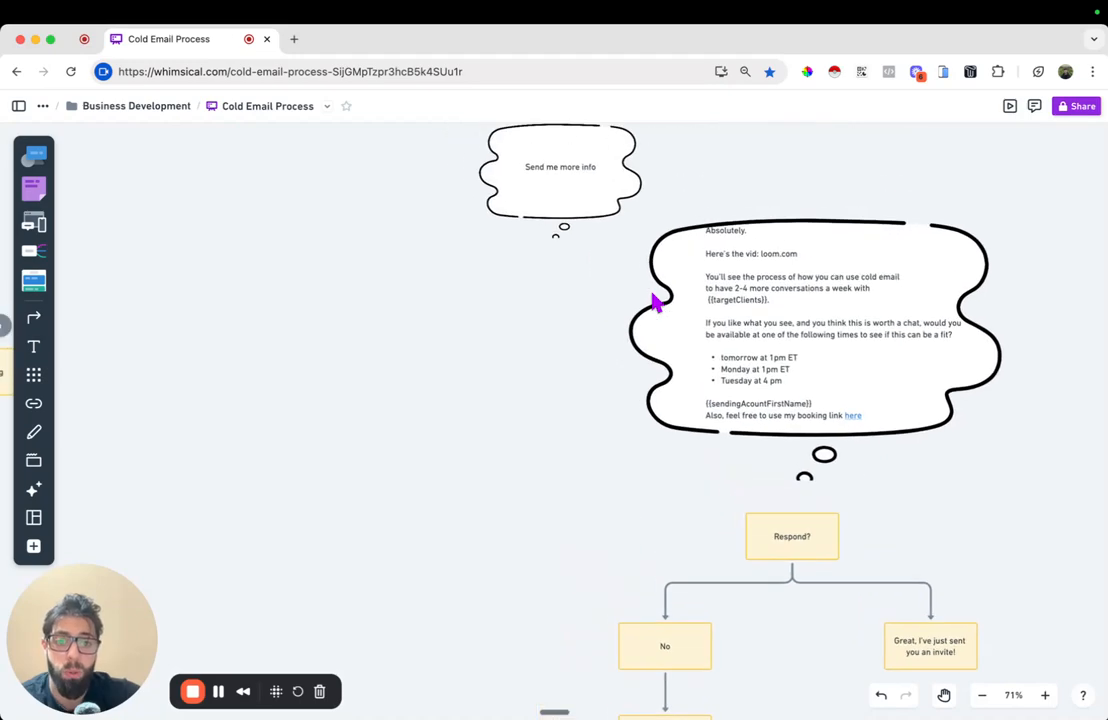
scroll(553, 189, "up", 2)
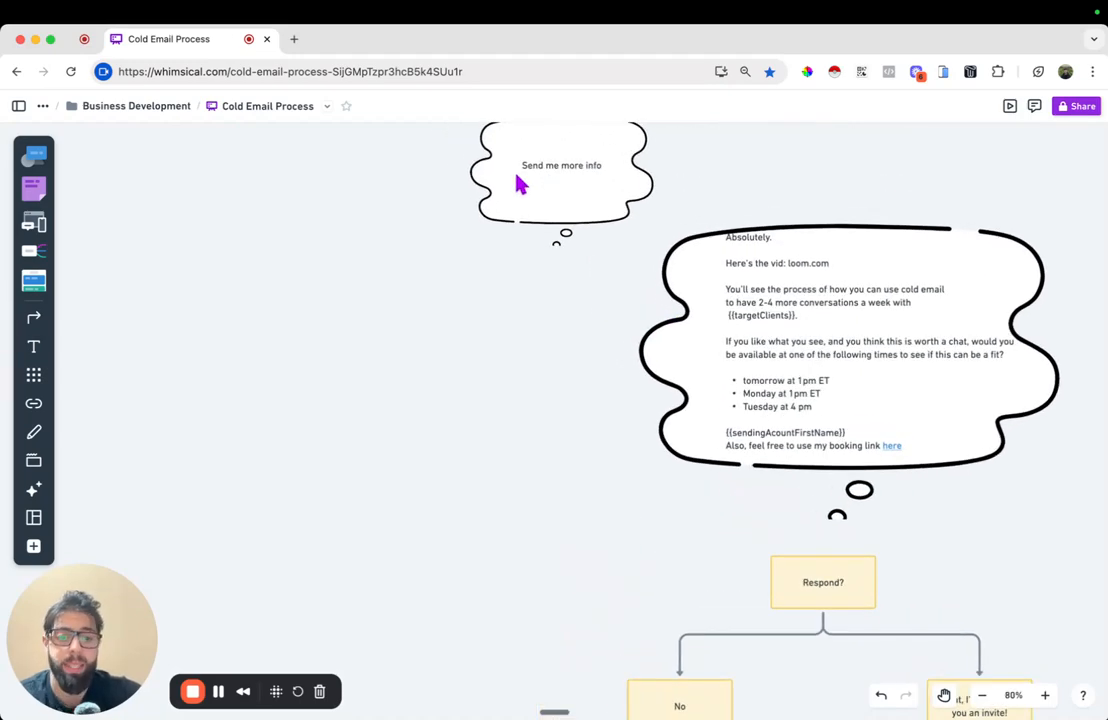
scroll(722, 299, "down", 3)
scroll(722, 299, "right", 2)
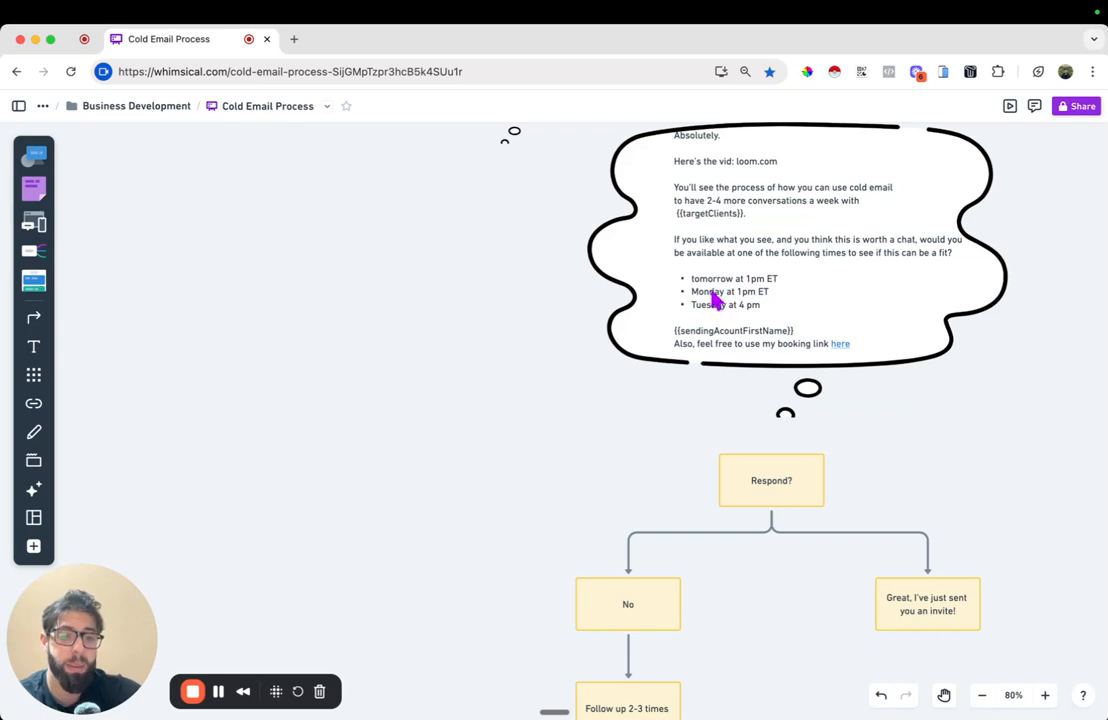
Step: Review the "Respond?" decision branches, including the invite reply and the steps for following up 2-3 times
scroll(727, 310, "down", 1)
scroll(727, 310, "down", 4)
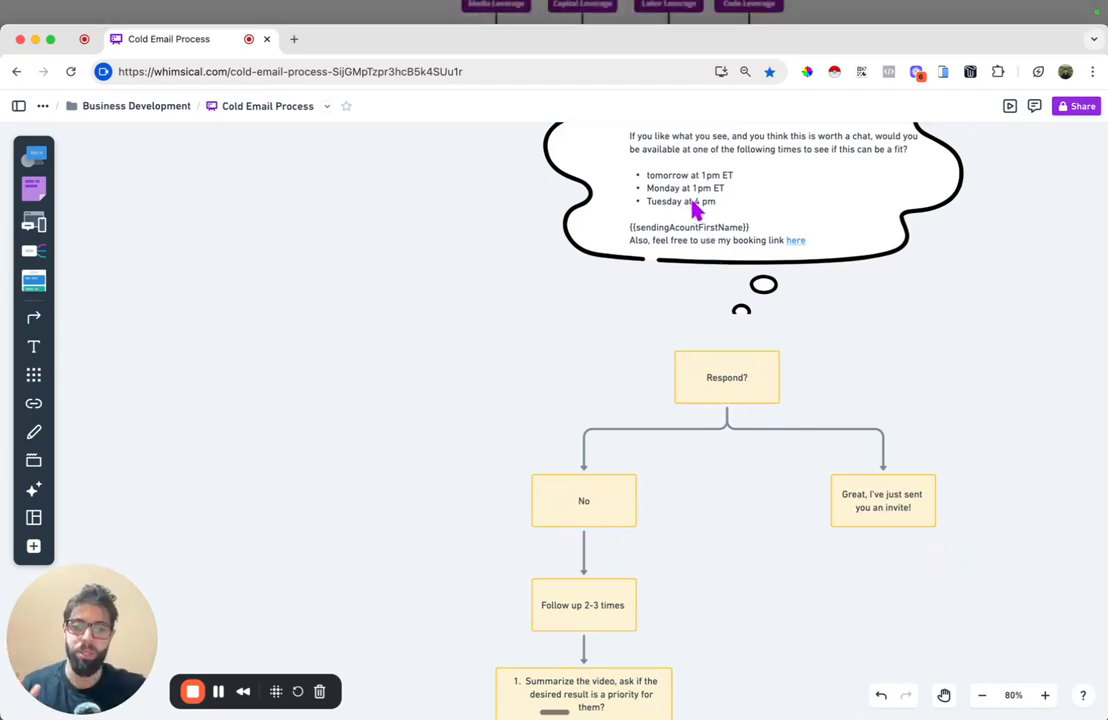
scroll(720, 300, "down", 9)
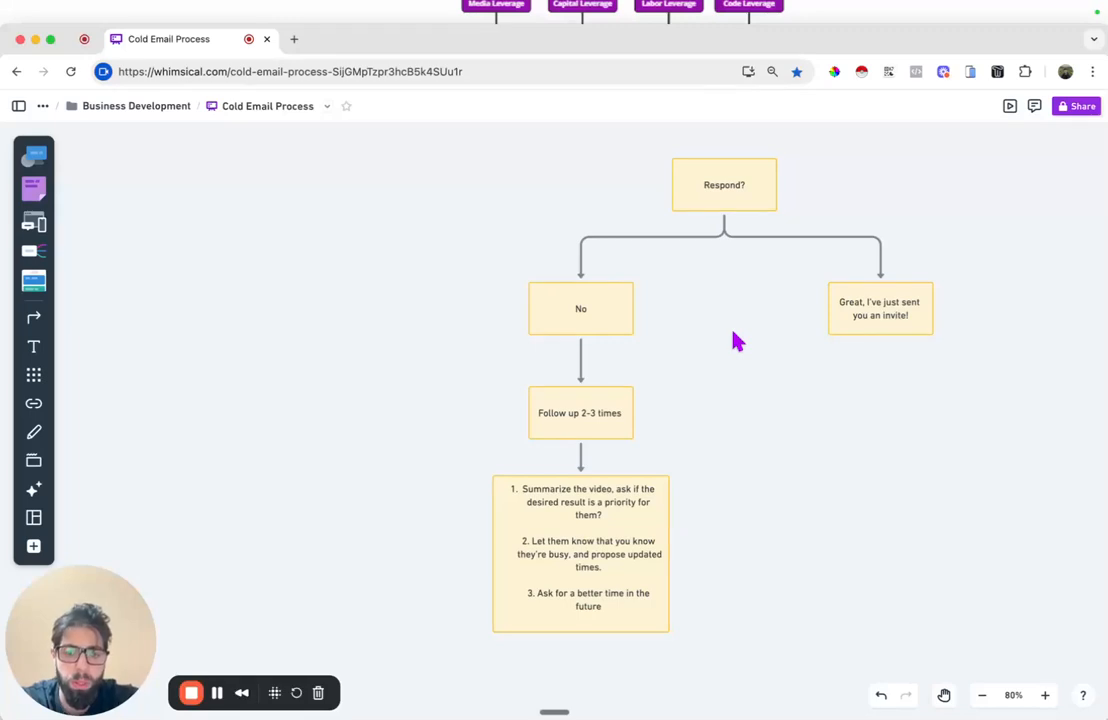